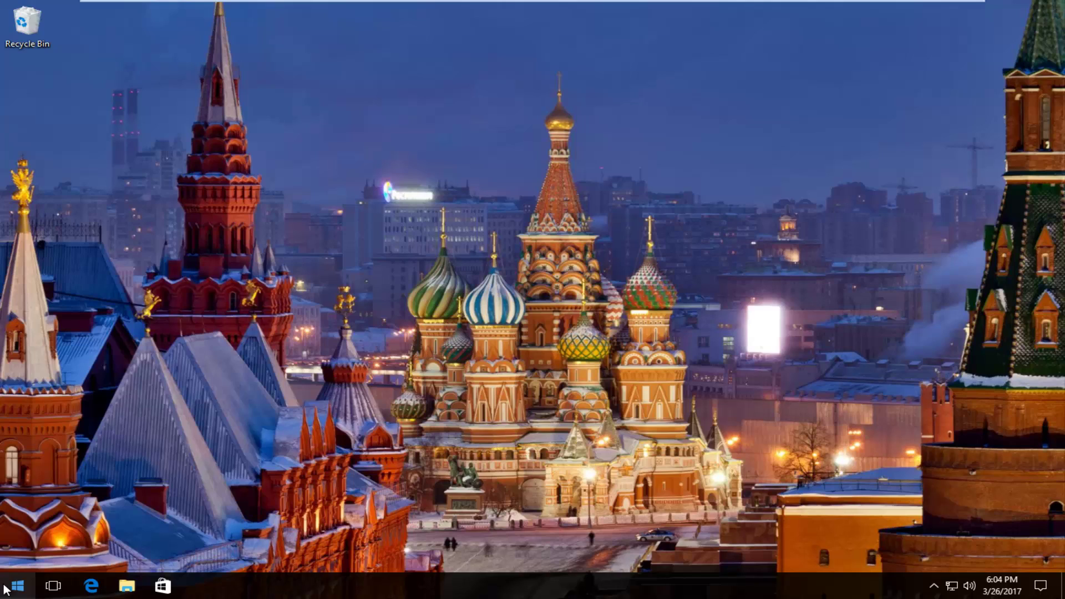
- Search Windows for "services" and open the Services desktop app
left_click(6, 590)
left_click(6, 590)
left_click(9, 591)
left_click(11, 592)
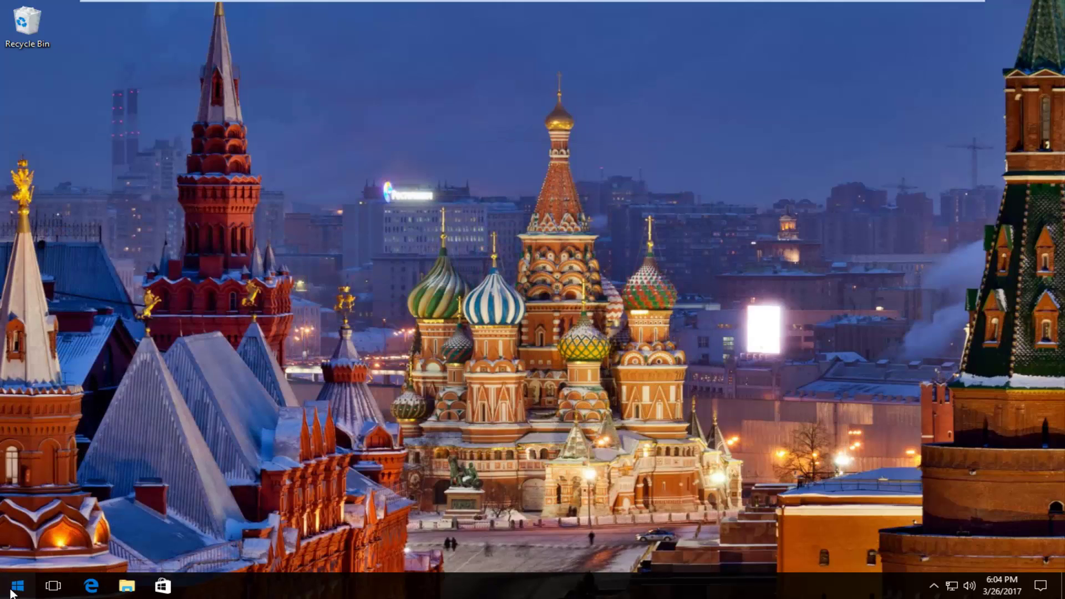
left_click(12, 593)
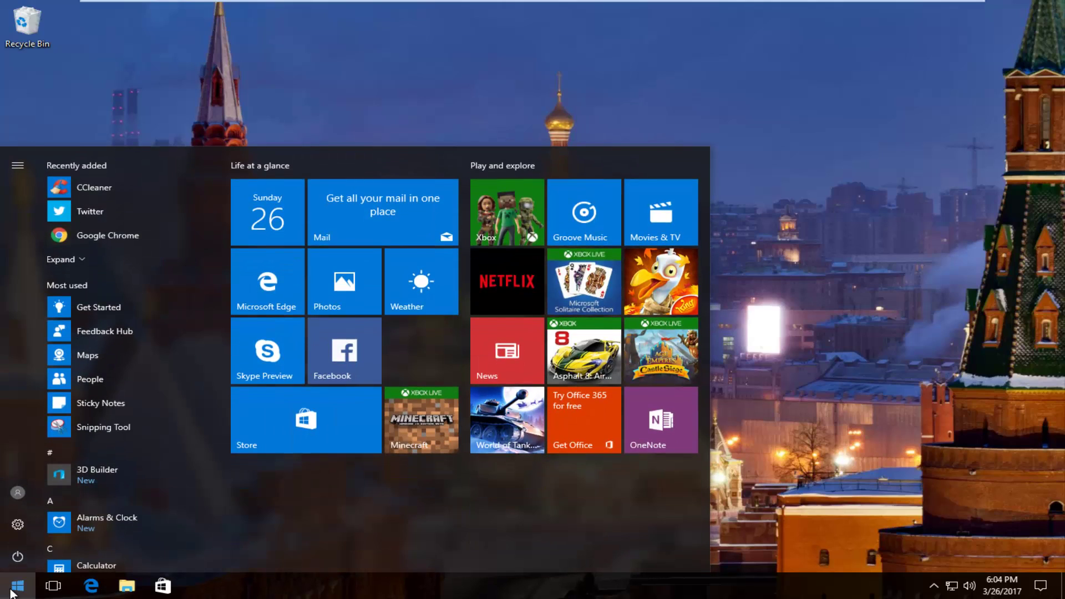
key("Tab")
left_click(12, 592)
left_click(13, 592)
left_click(13, 593)
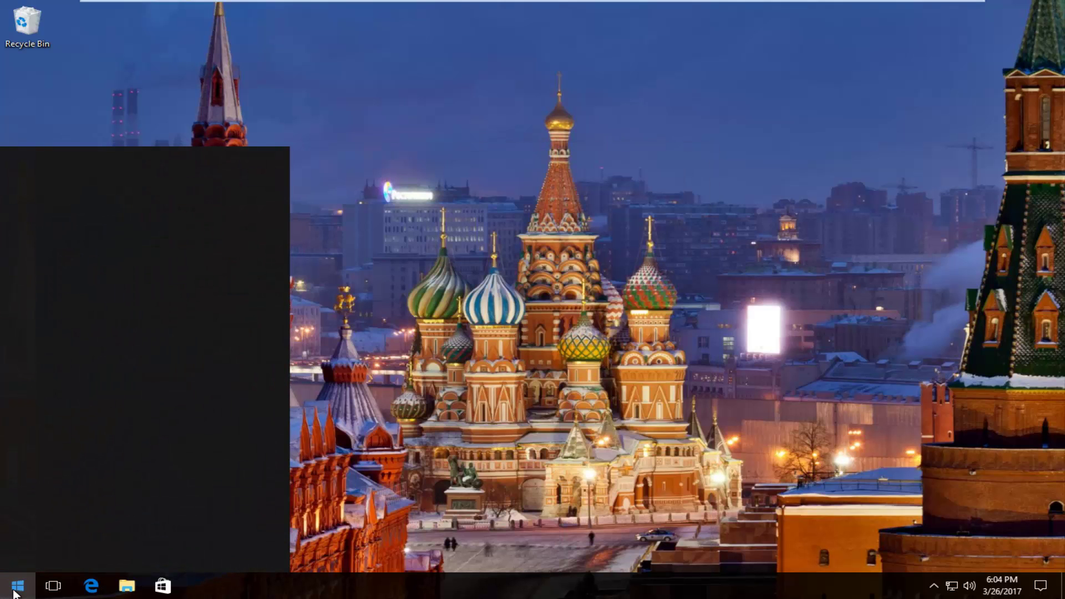
type("s")
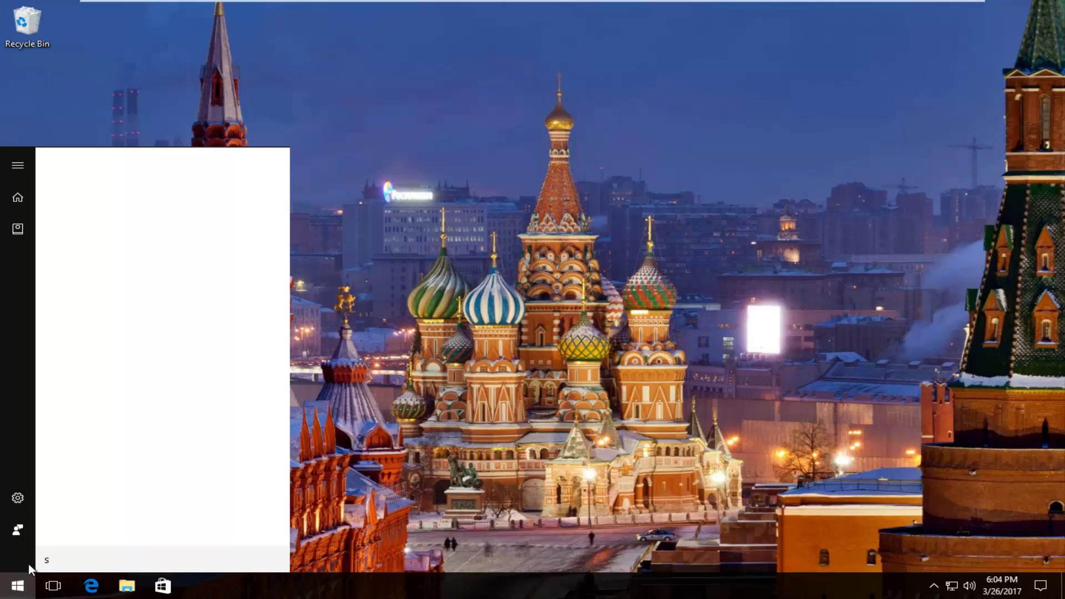
type("ervices")
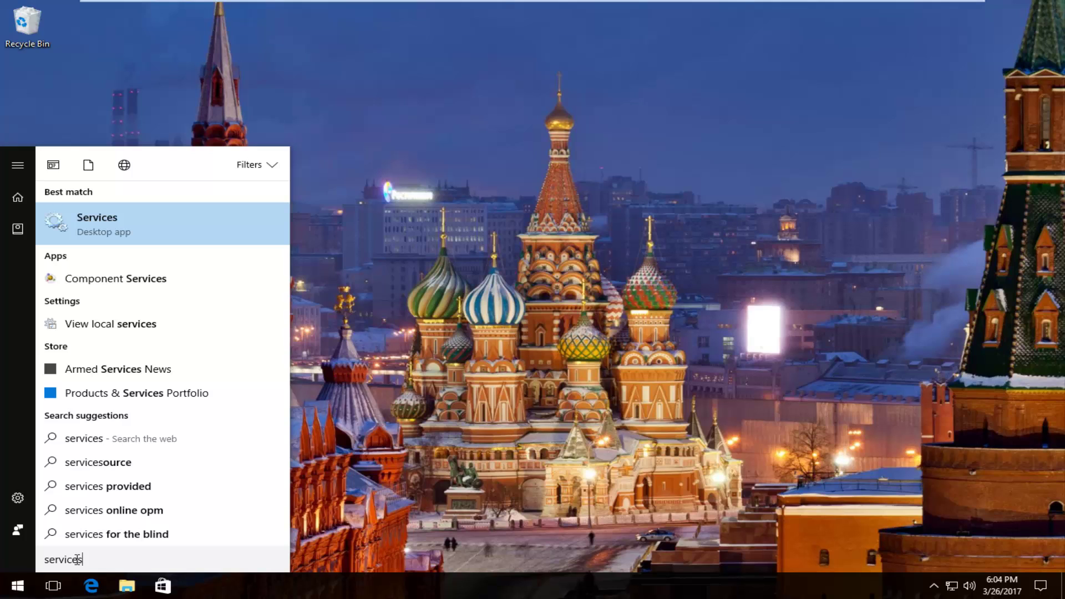
left_click(76, 229)
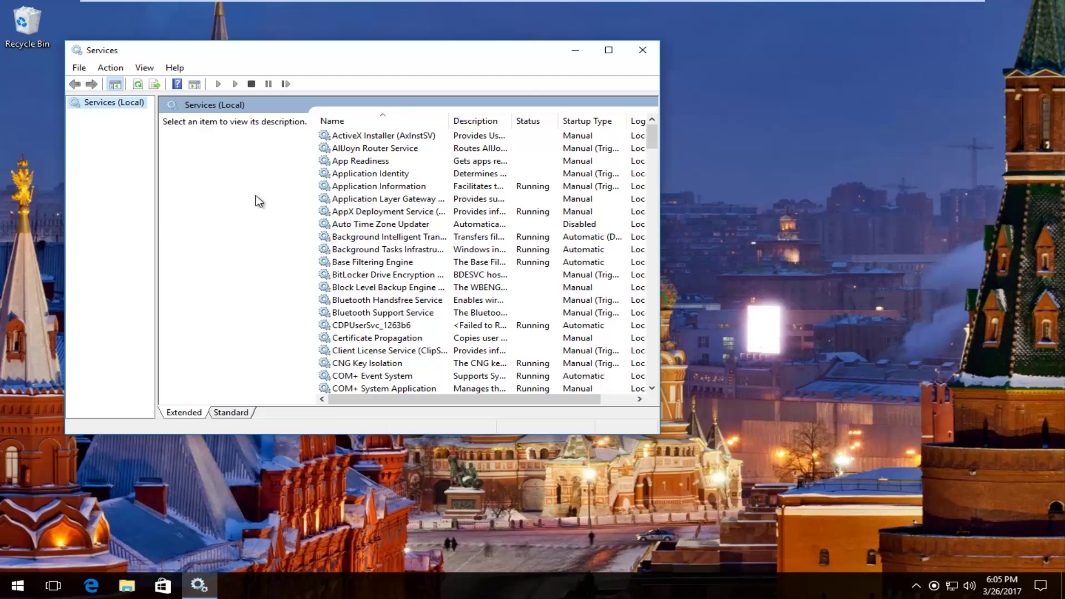
- Enlarge and reposition the Services window, and widen the Name and Description columns so the entries are readable
left_click_drag(663, 436, 1025, 549)
left_click_drag(414, 48, 401, 32)
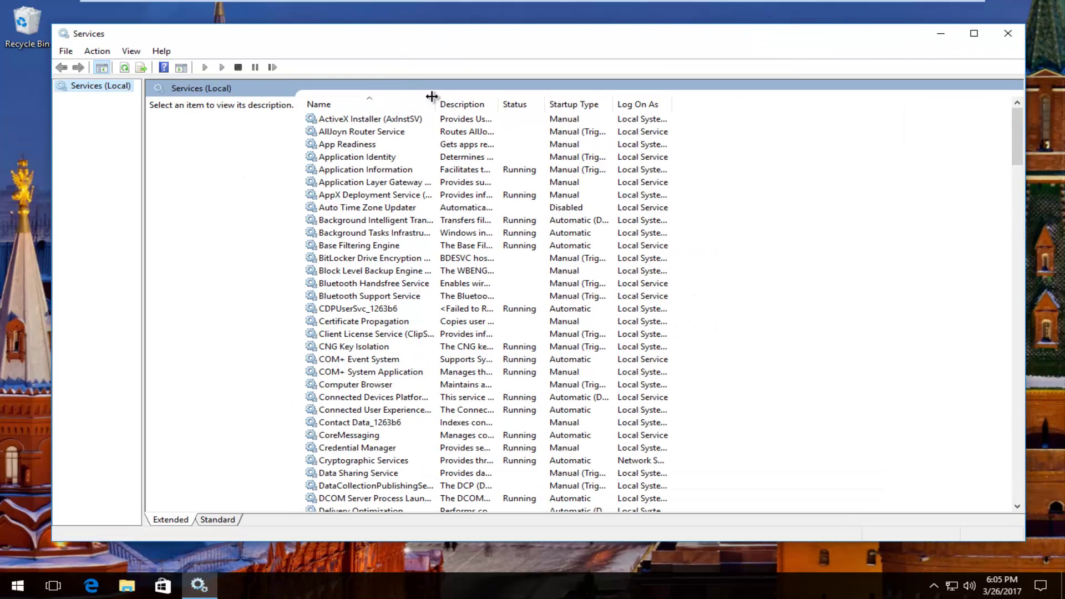
left_click_drag(431, 97, 521, 99)
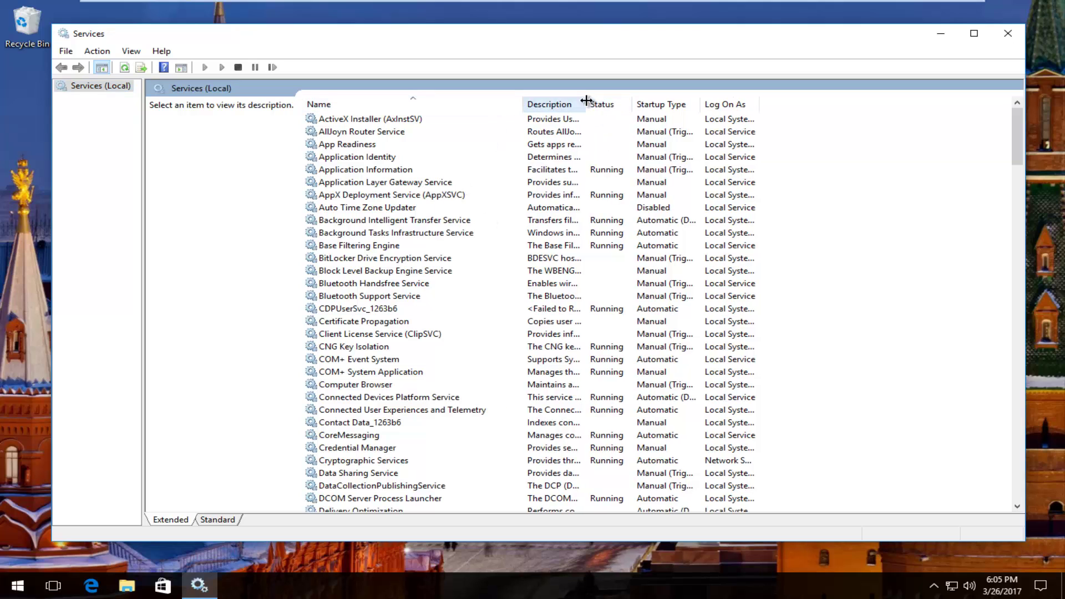
left_click_drag(586, 101, 693, 102)
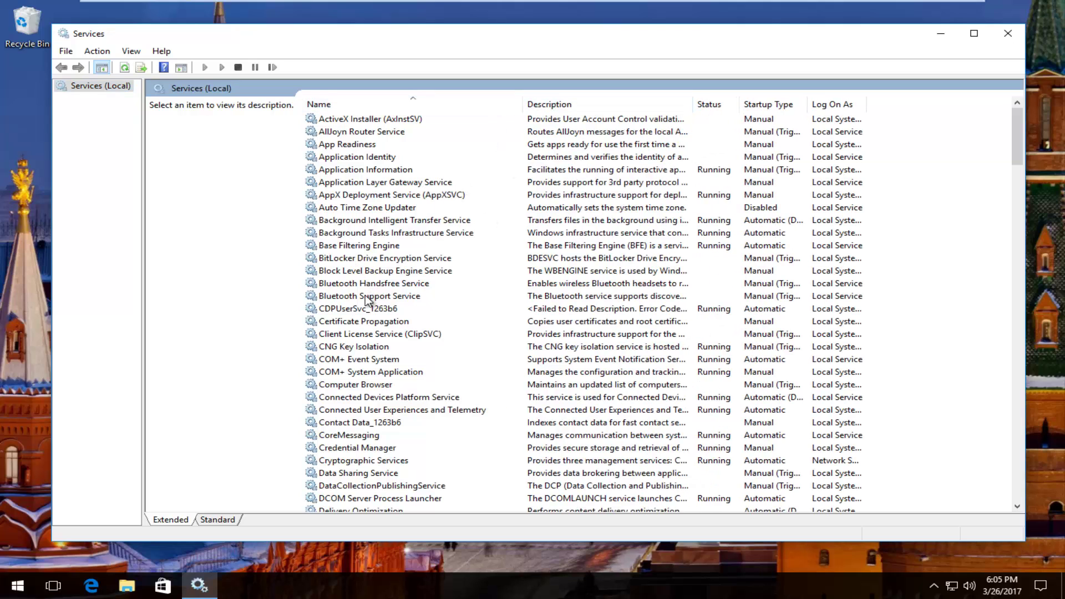
- Open the properties of Bluetooth Support Service and set its startup type to Automatic
left_click(366, 298)
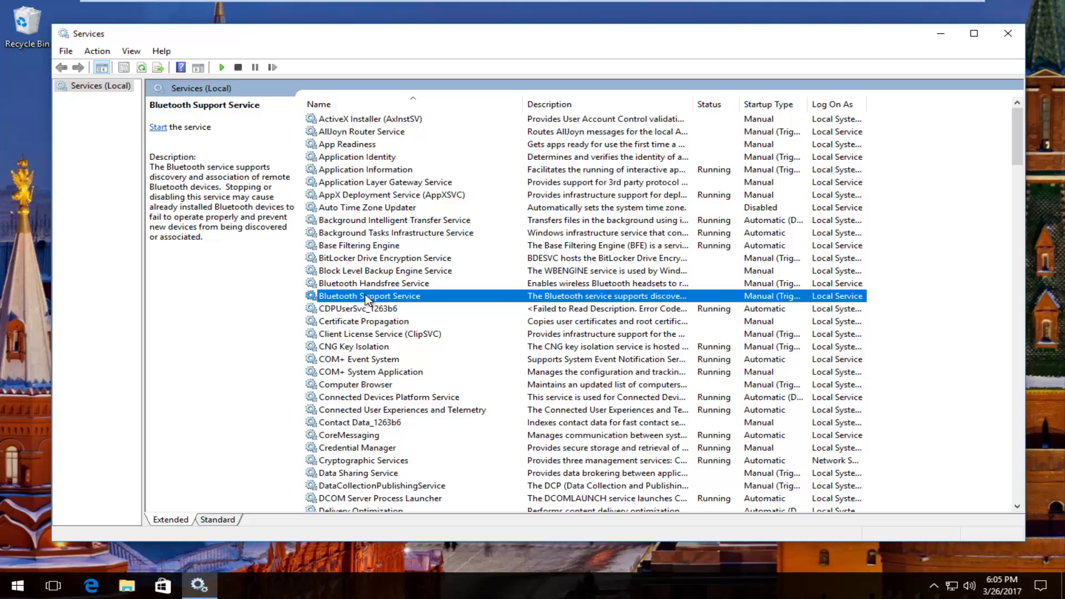
right_click(366, 297)
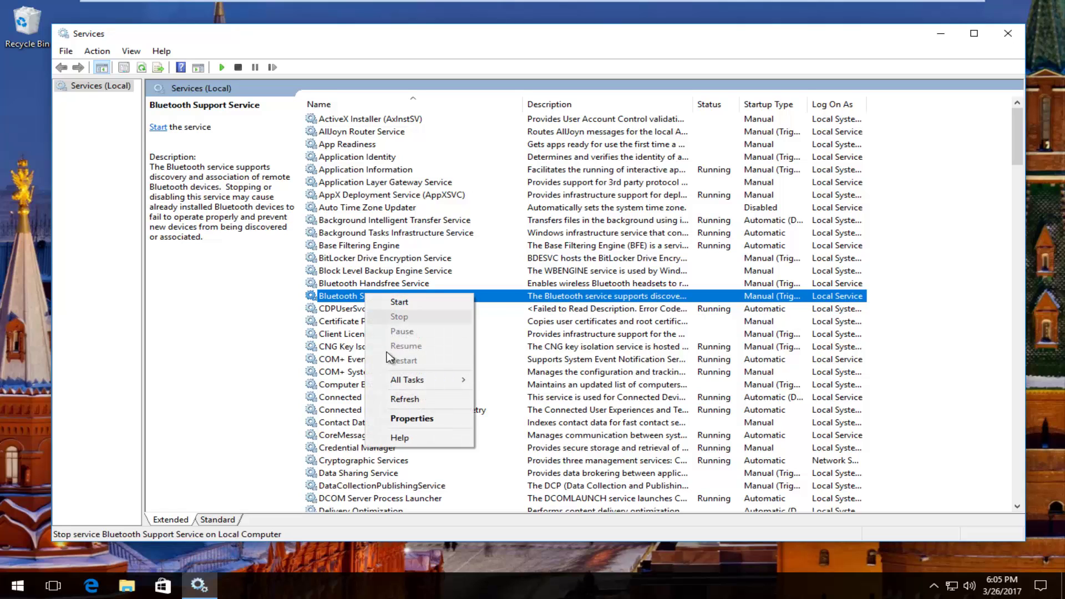
left_click(397, 417)
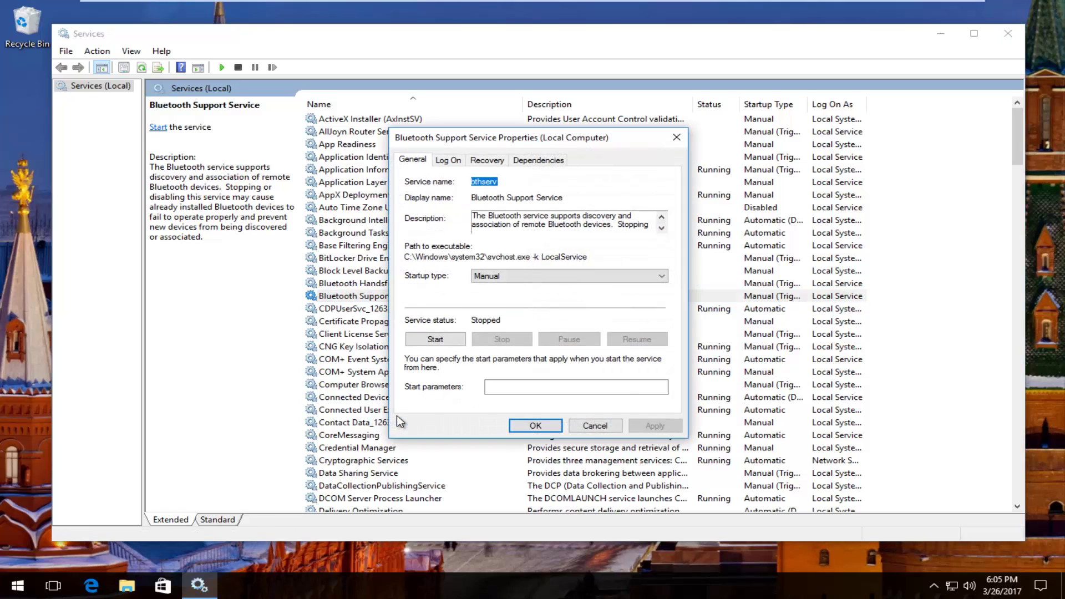
left_click(495, 276)
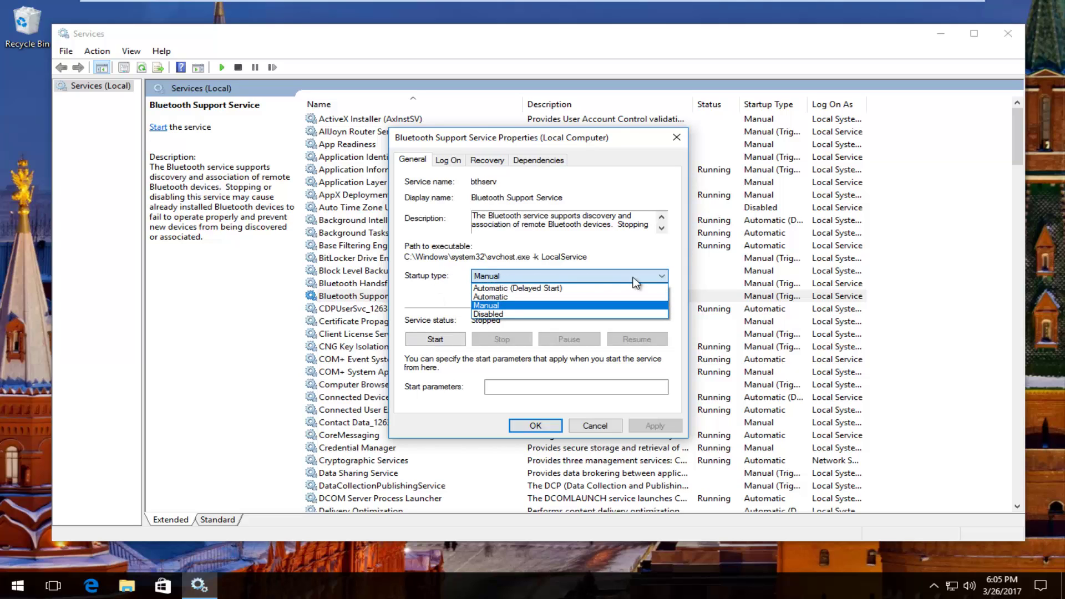
left_click(564, 284)
left_click(499, 276)
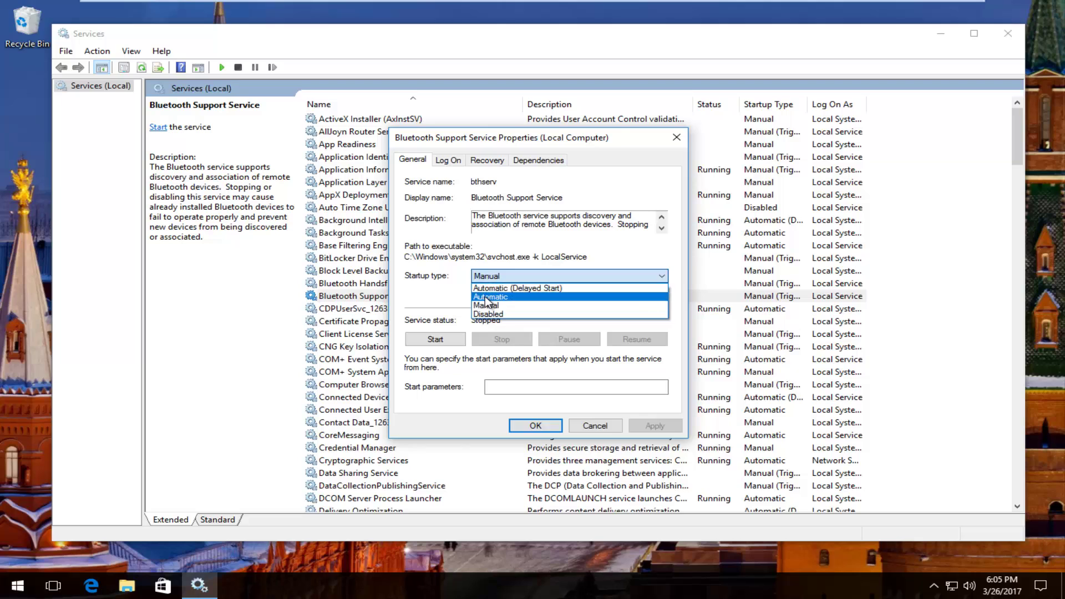
left_click(488, 298)
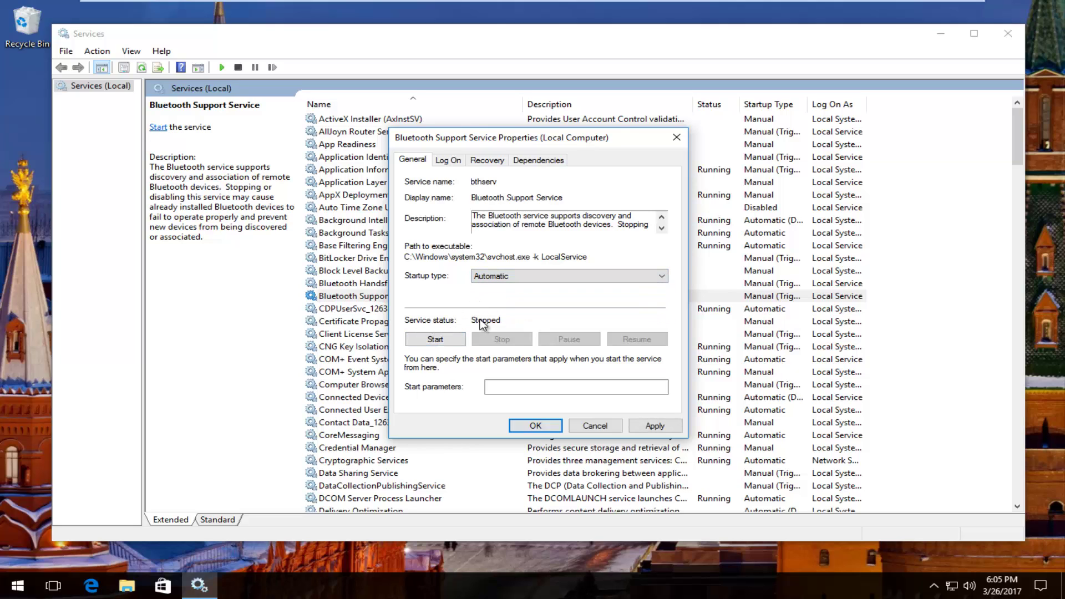
- Start the Bluetooth Support Service, apply the property changes and close Services
left_click(431, 340)
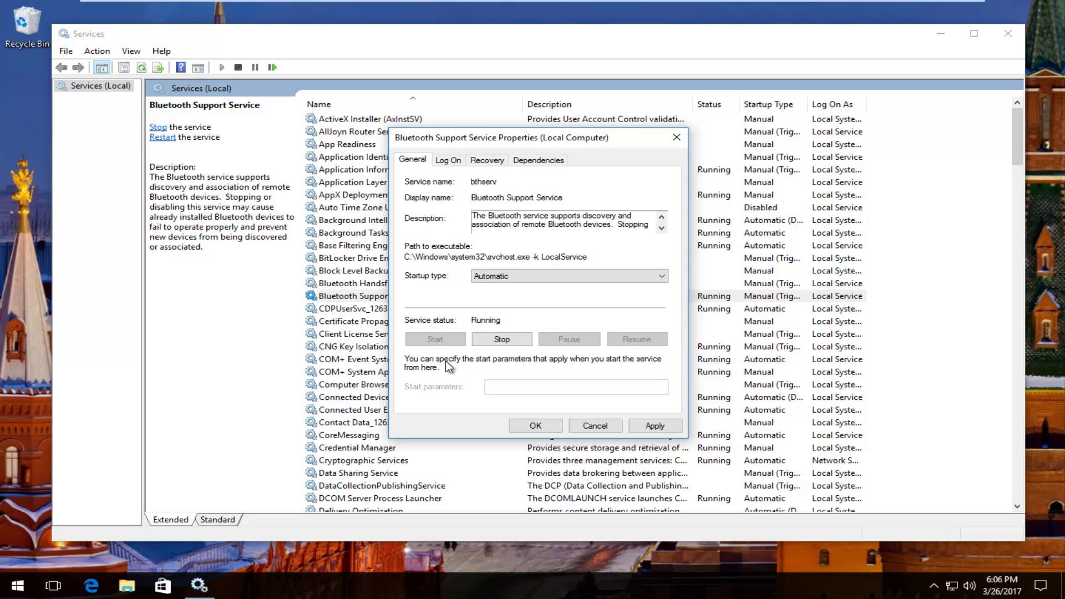
left_click(649, 427)
left_click(528, 428)
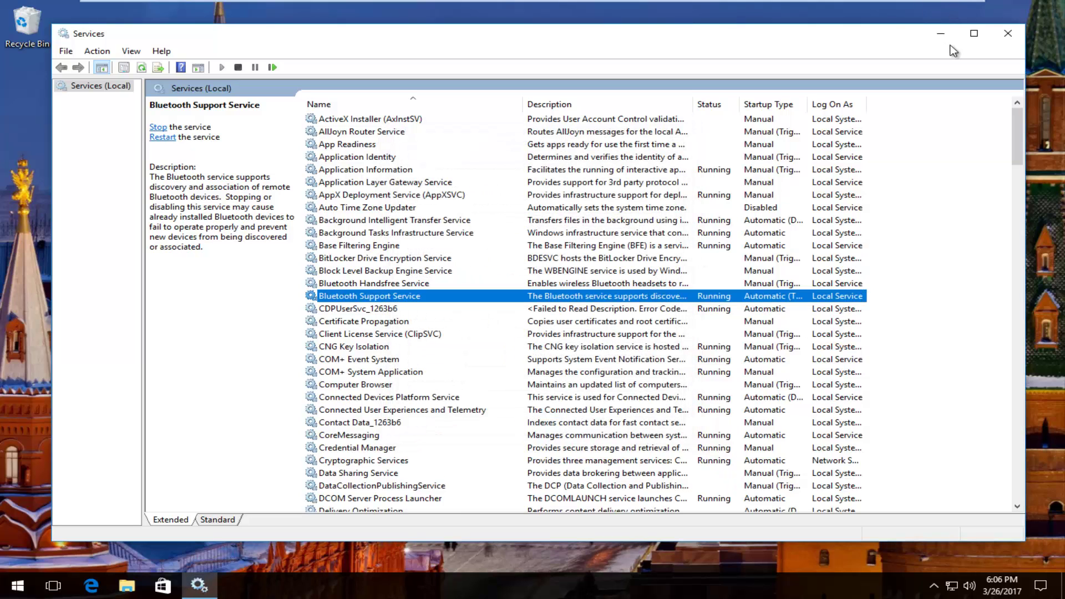
left_click(1007, 36)
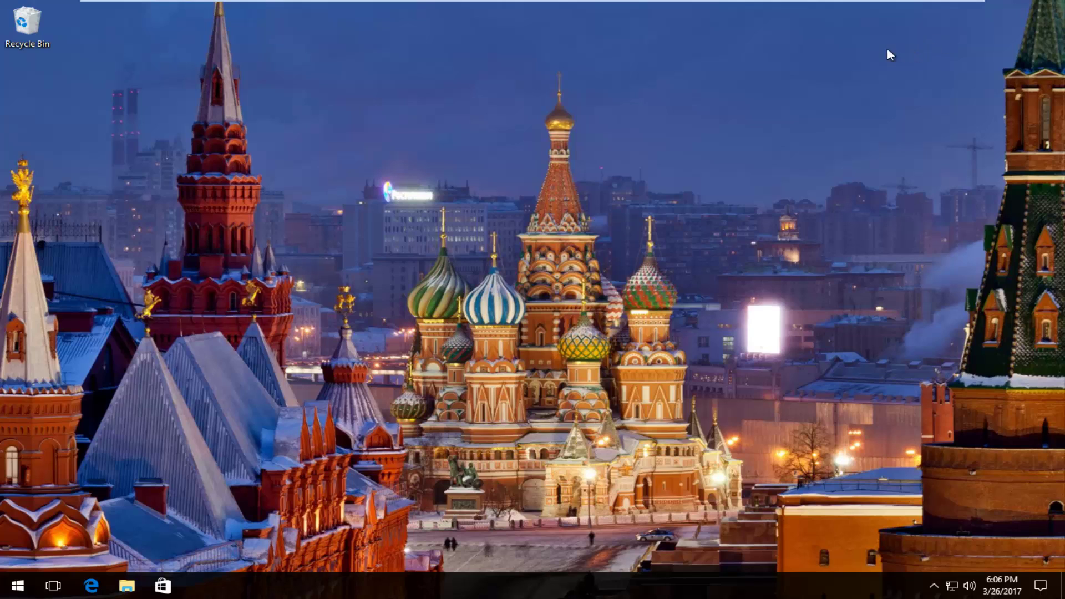
- Search Windows for "troubleshooting" and open the Troubleshooting control panel item
left_click(17, 592)
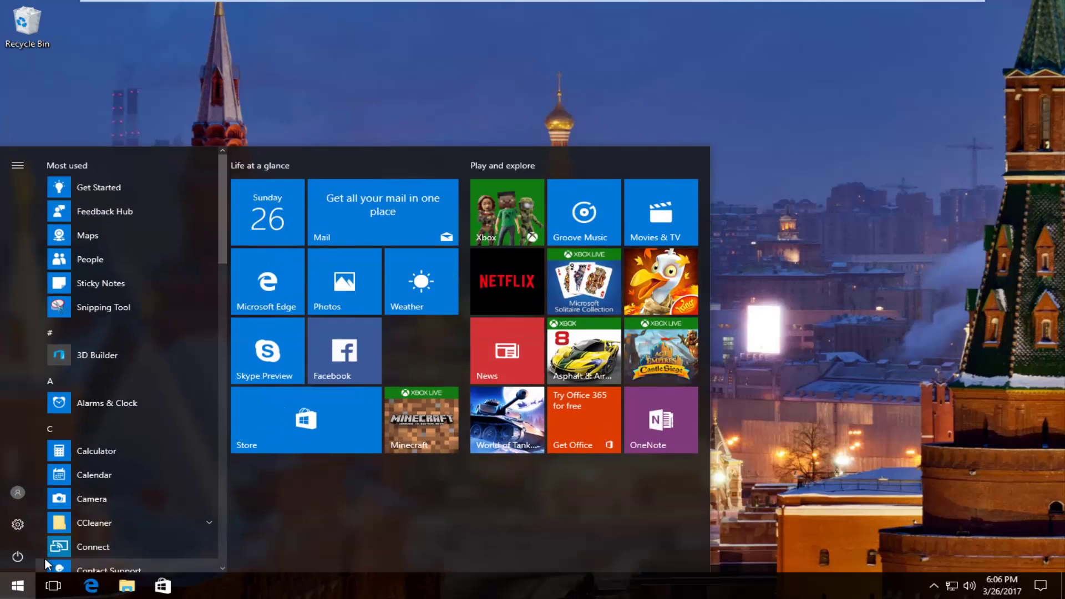
left_click(44, 556)
type("troubles")
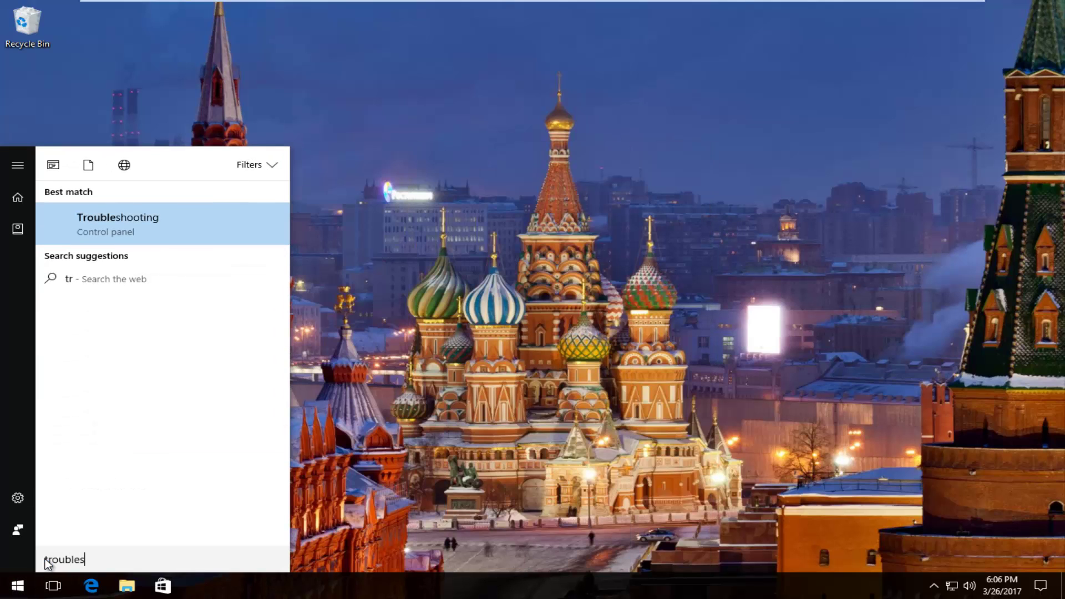
type("hooting")
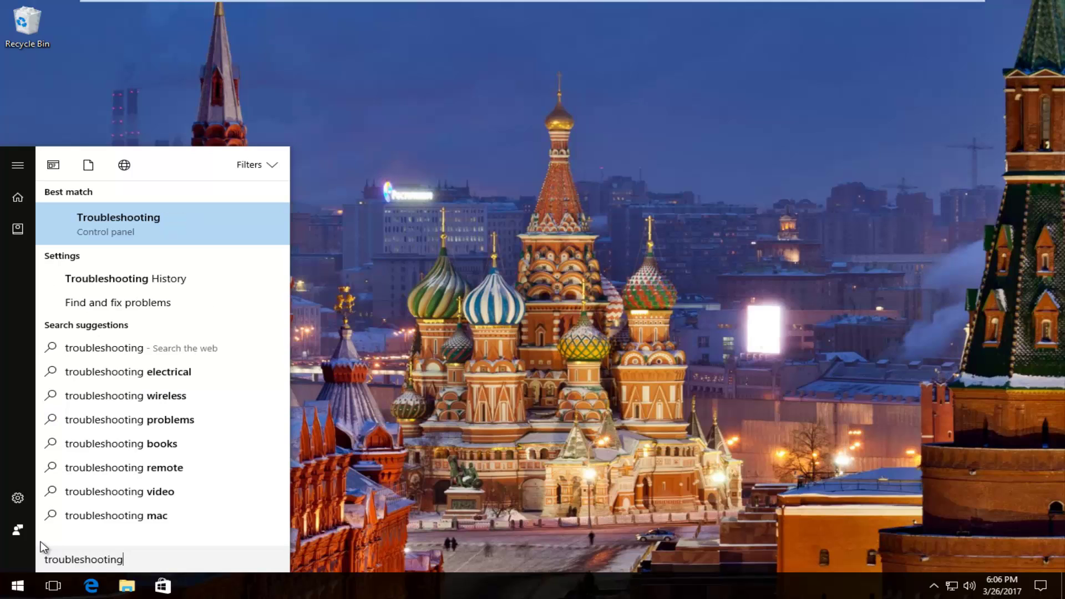
left_click(90, 232)
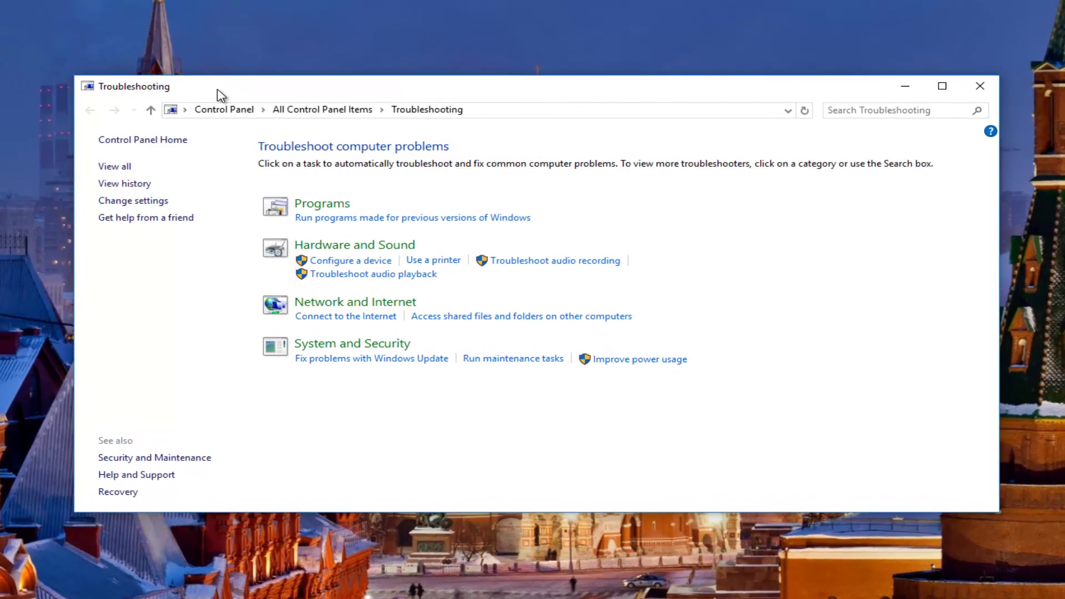
- Open the Hardware and Devices troubleshooter from the full list of troubleshooters and minimize the list window
left_click(114, 168)
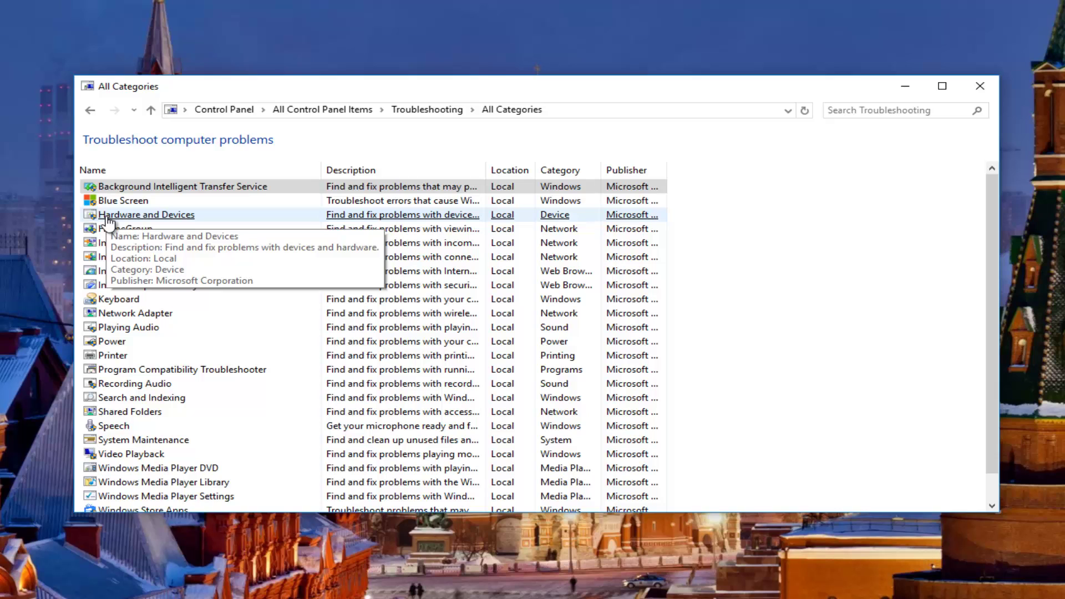
left_click(108, 219)
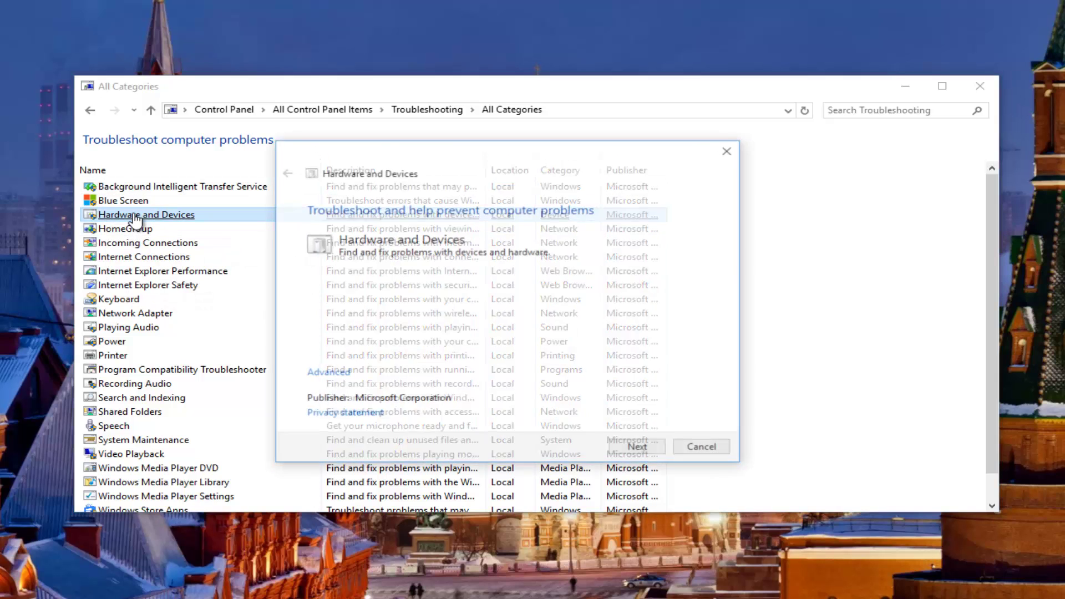
left_click(905, 89)
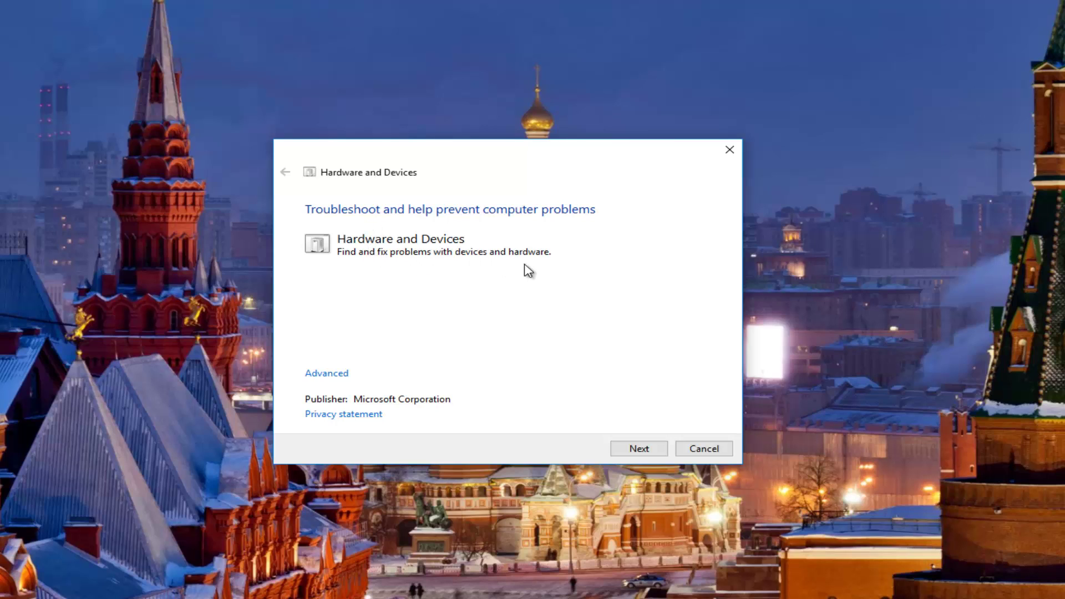
- Run the Hardware and Devices troubleshooter through to the end, enabling automatic checks for the newest drivers on Windows Update
left_click(637, 448)
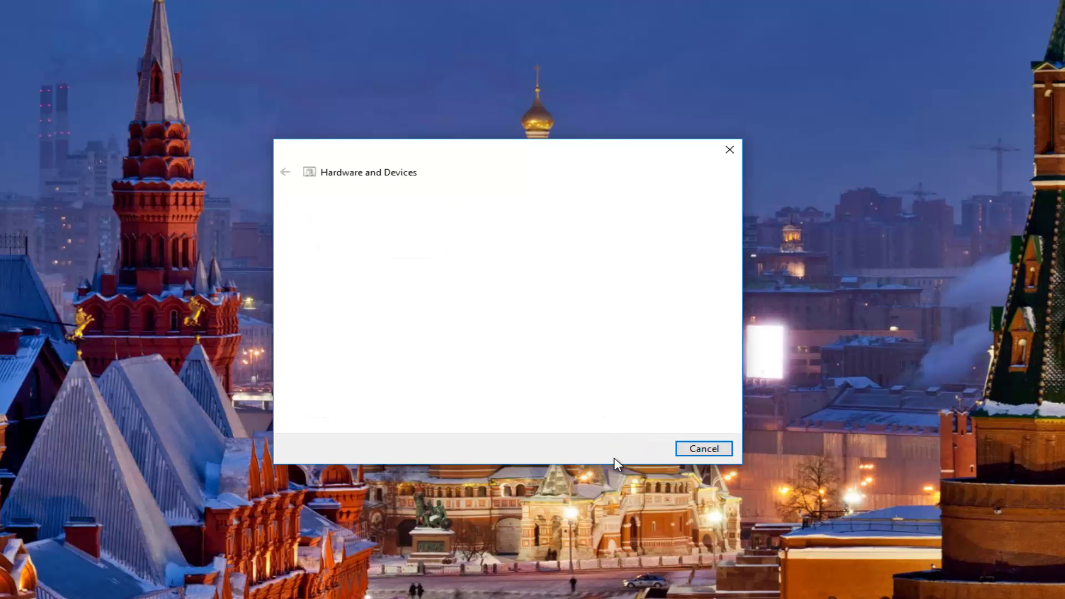
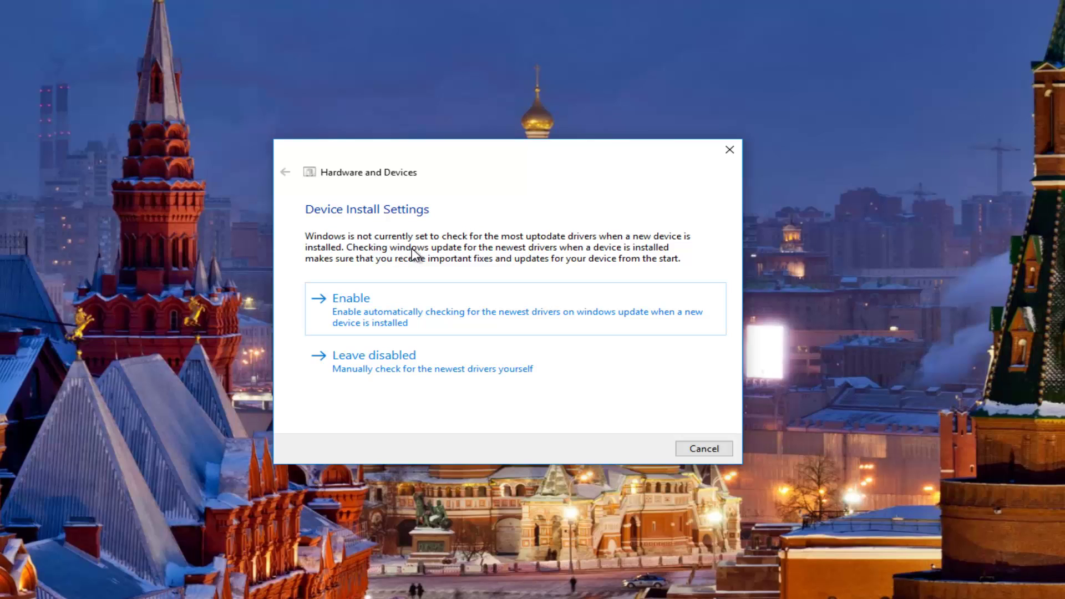
left_click(363, 309)
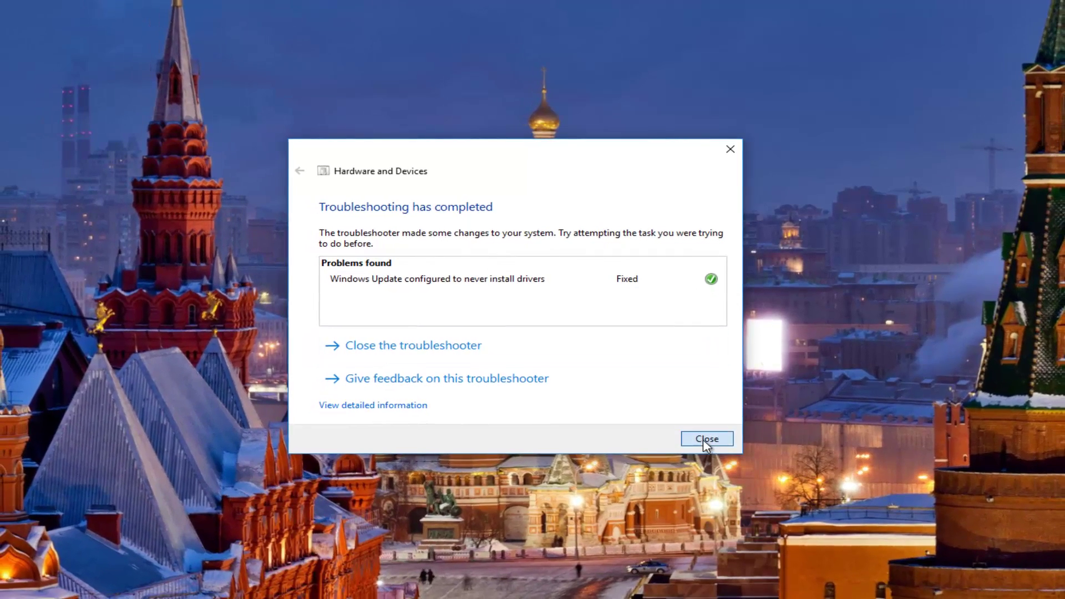
left_click(706, 439)
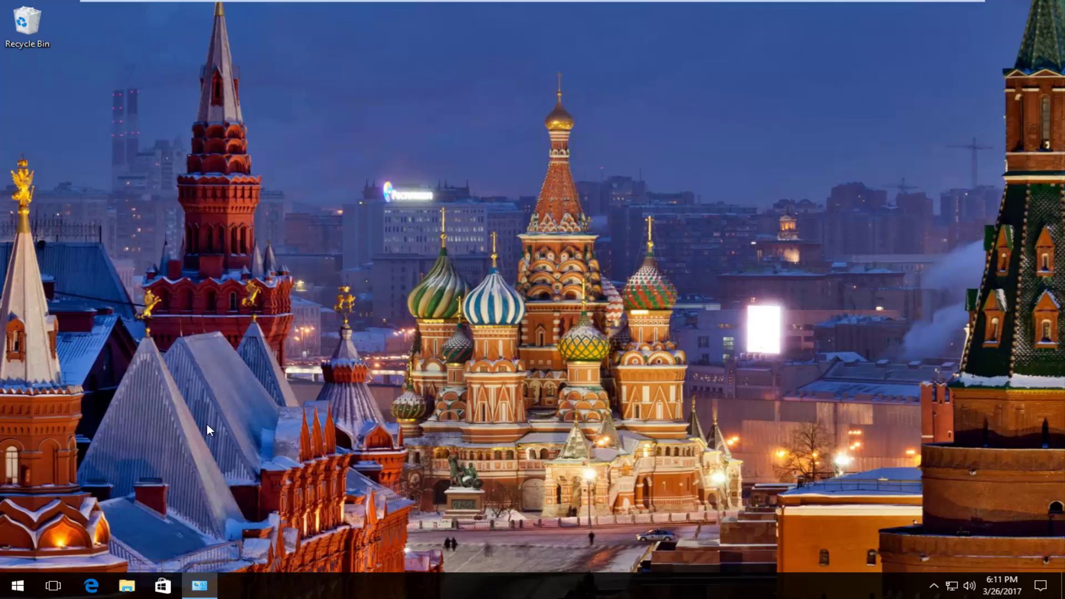
- Search for and open Device Manager, dismissing the OneDrive update dialog, and move its window toward the middle of the desktop
left_click(17, 585)
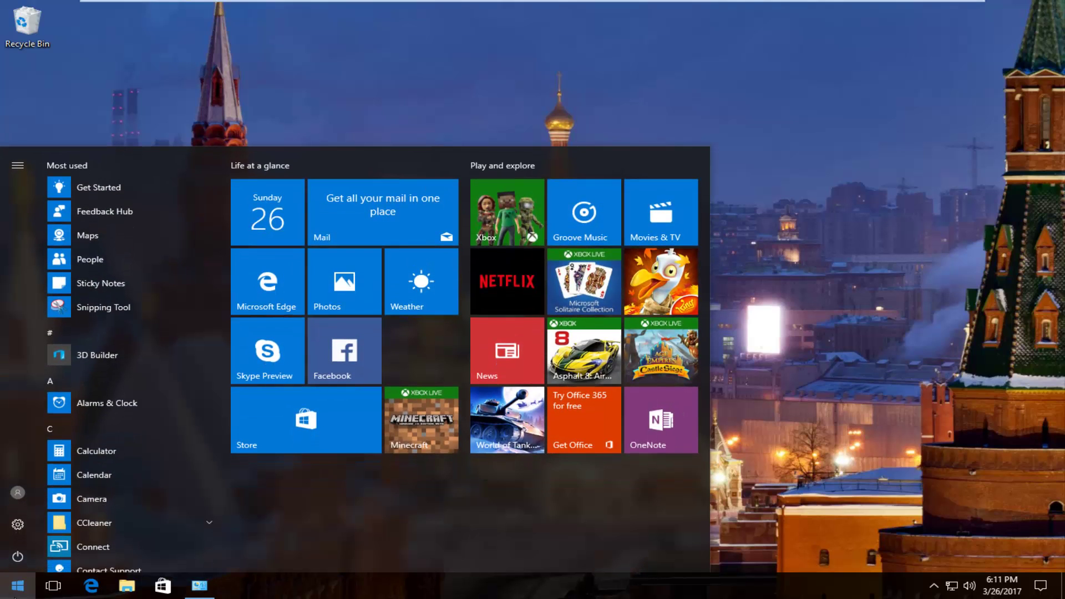
type("device ma")
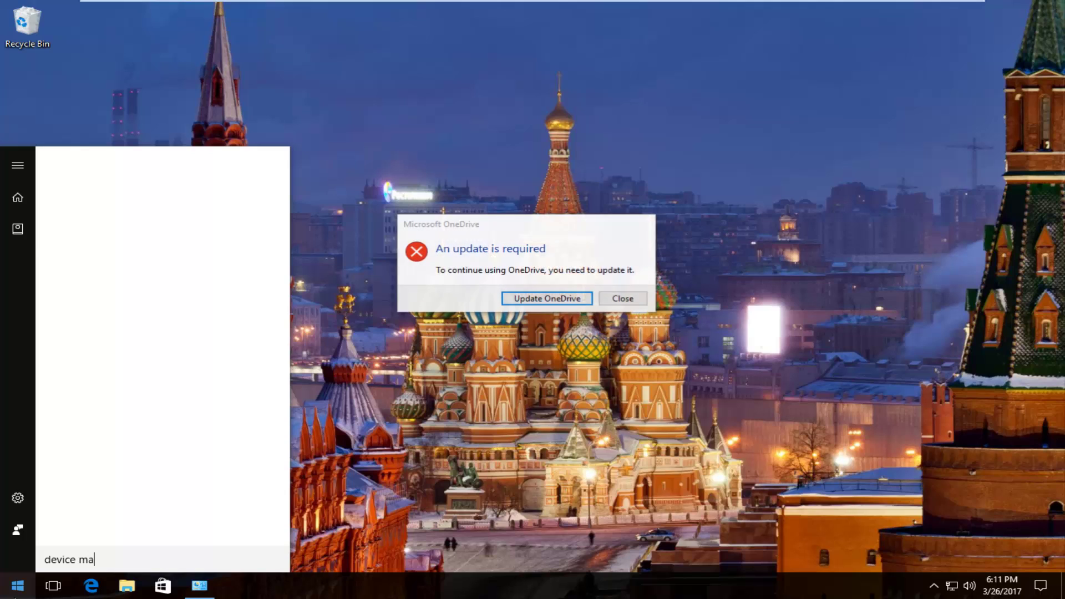
type("nager")
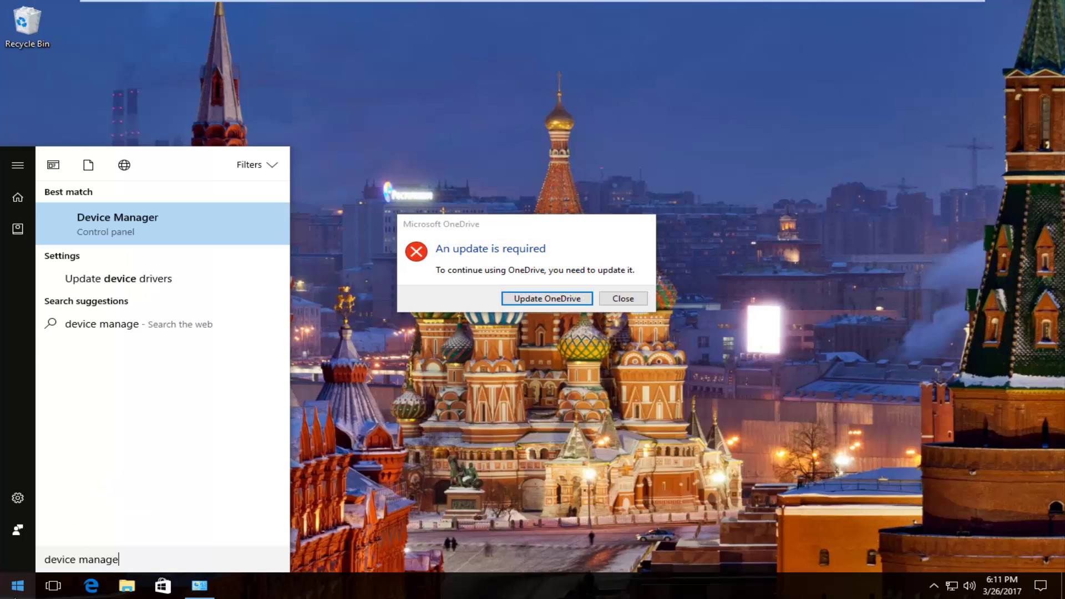
left_click(96, 233)
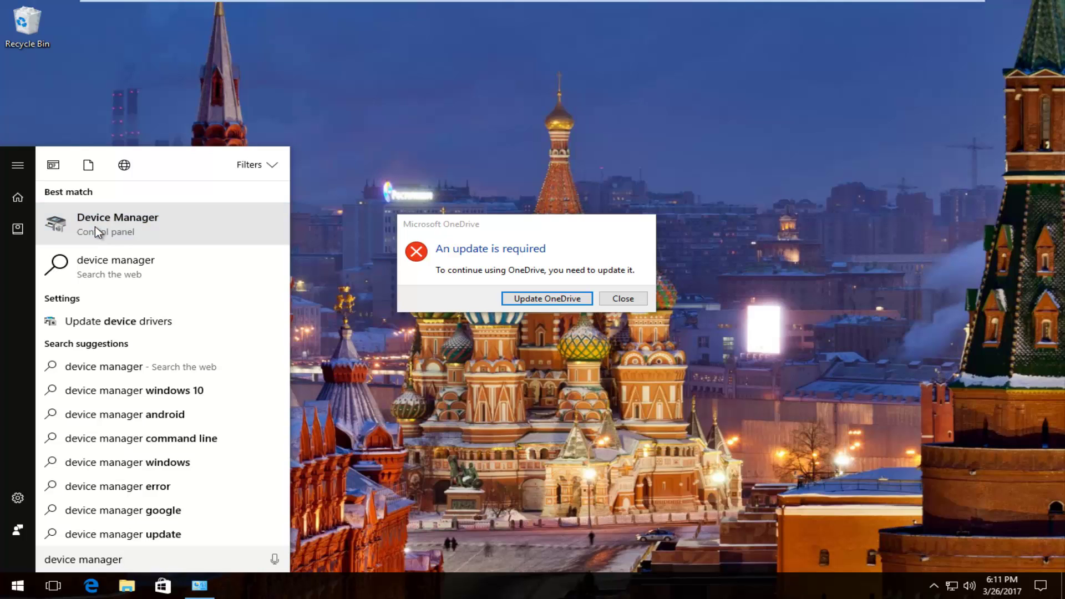
left_click(613, 300)
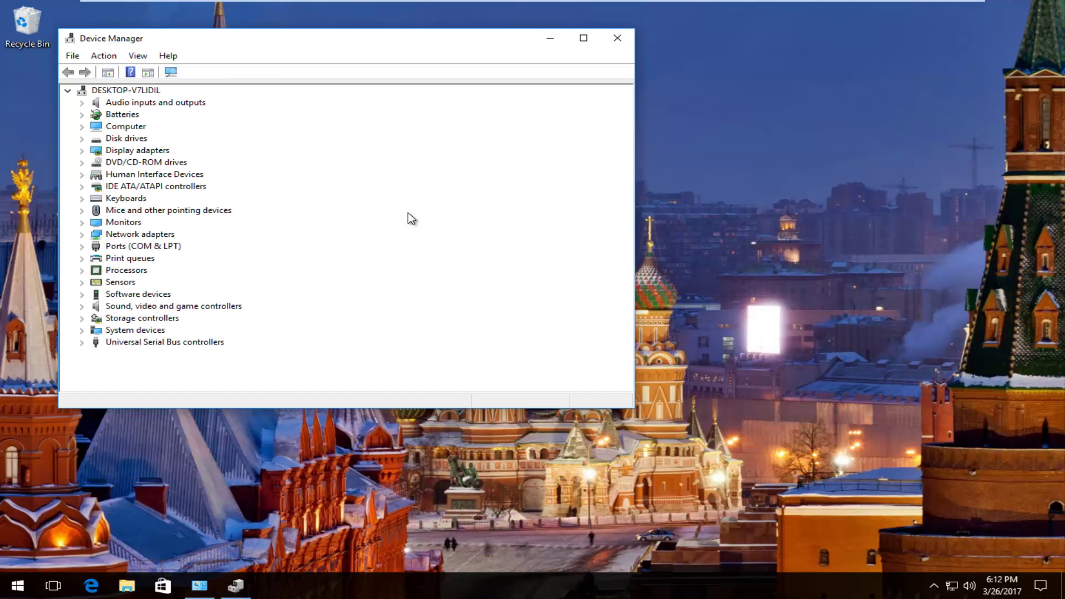
left_click_drag(313, 45, 520, 59)
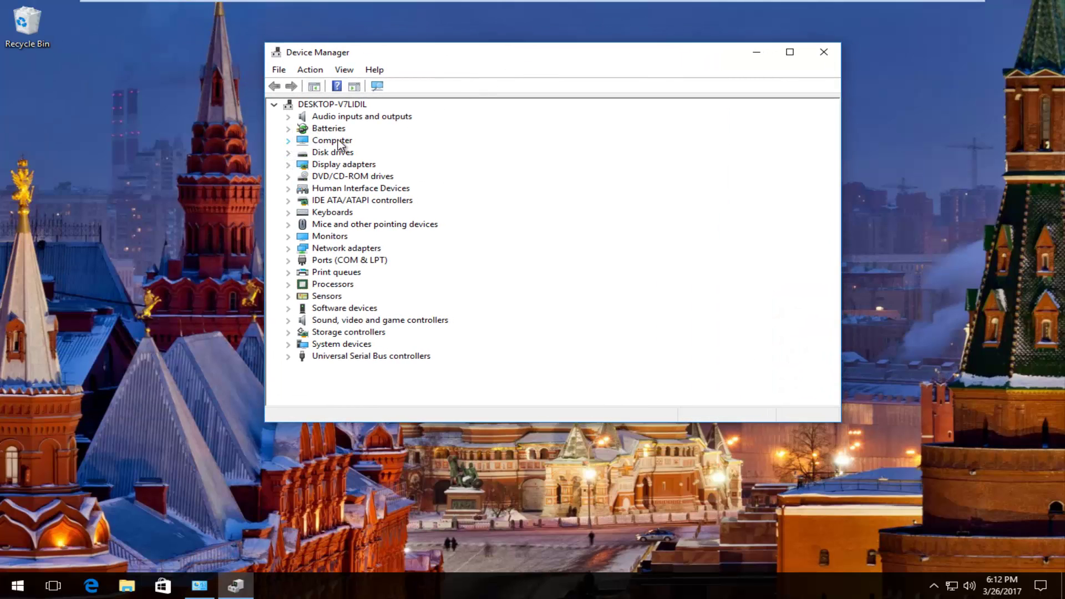
- Expand the Batteries category and run an automatic online search for updated driver software for the Microsoft AC Adapter, closing the wizard when finished
left_click(288, 128)
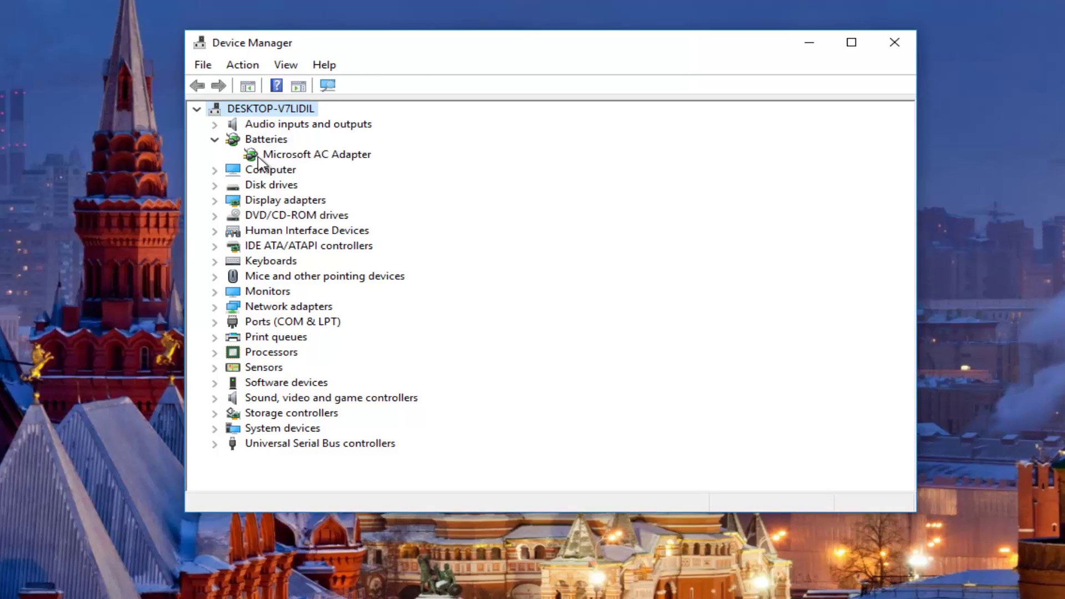
left_click(256, 156)
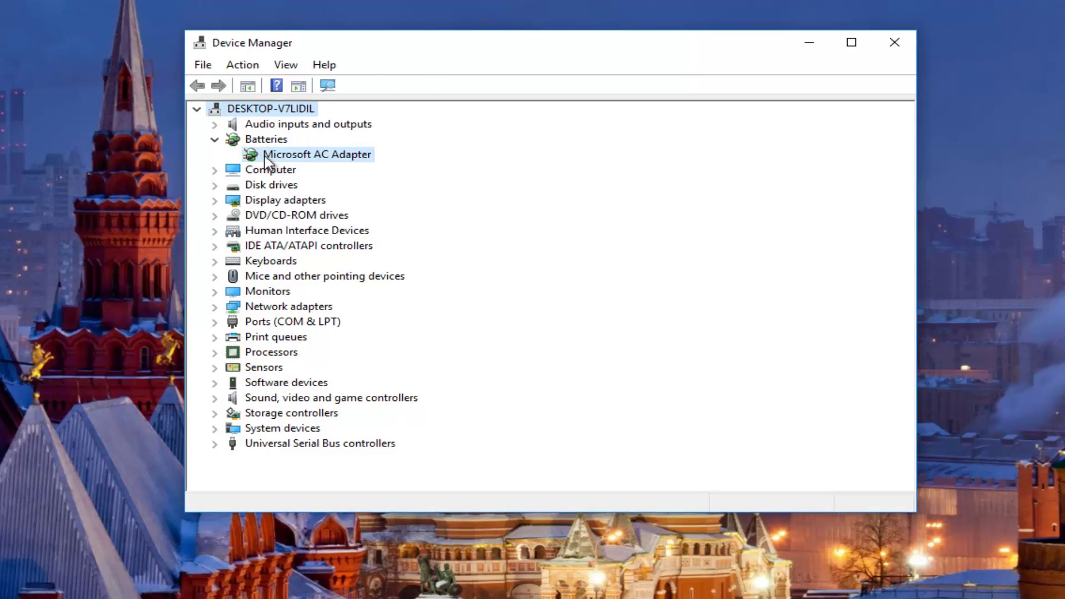
right_click(301, 156)
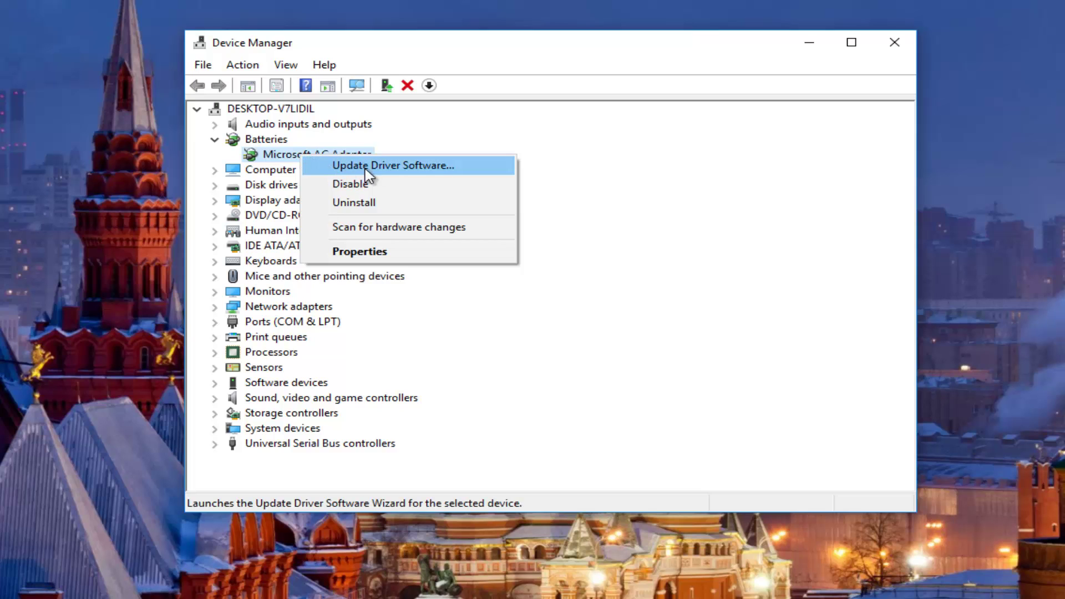
left_click(433, 169)
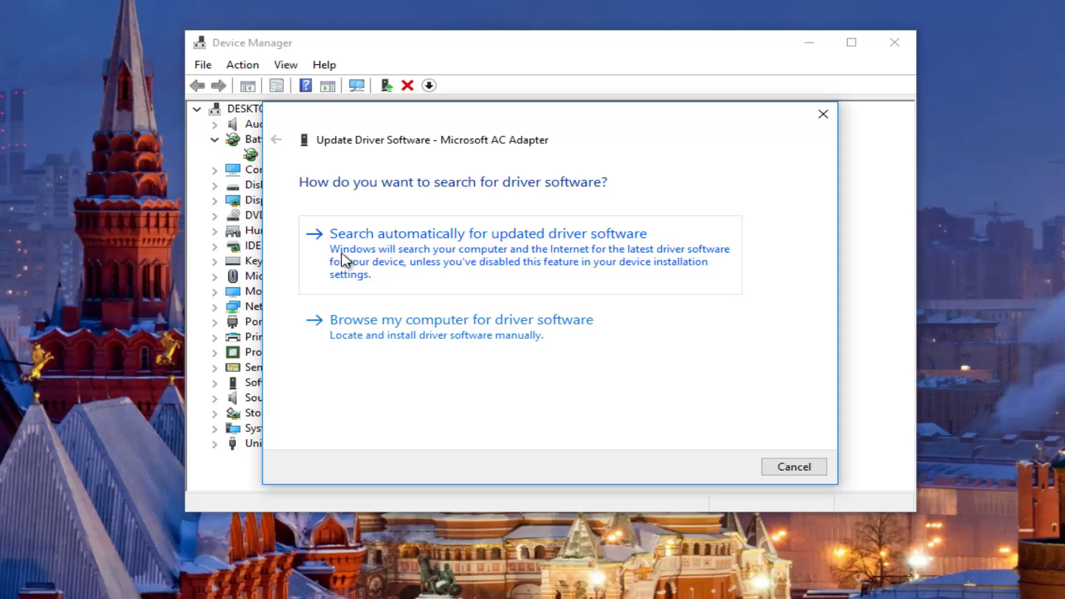
left_click(577, 248)
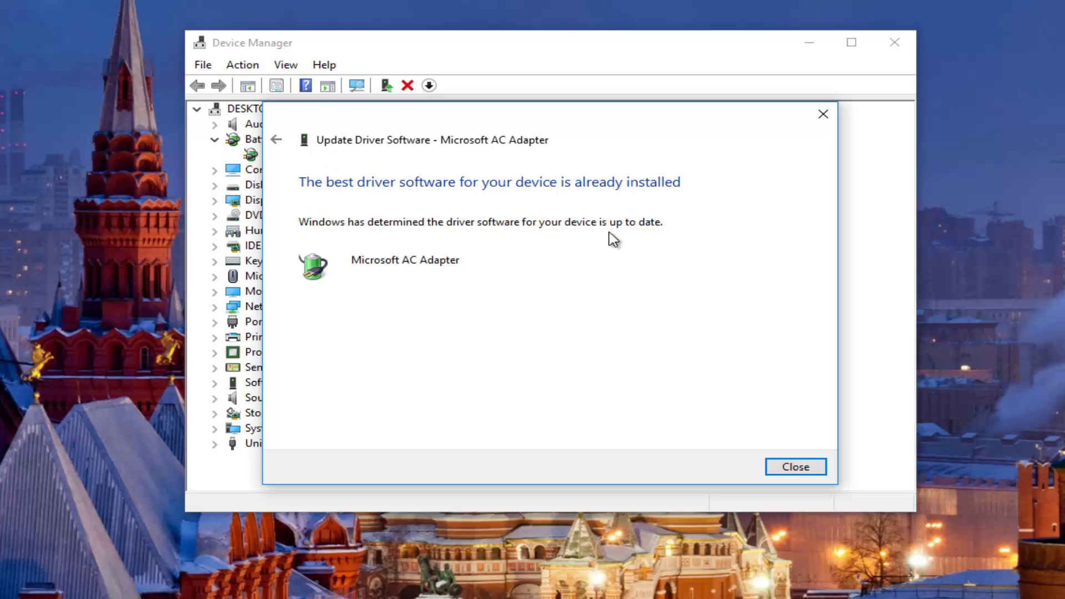
left_click(823, 114)
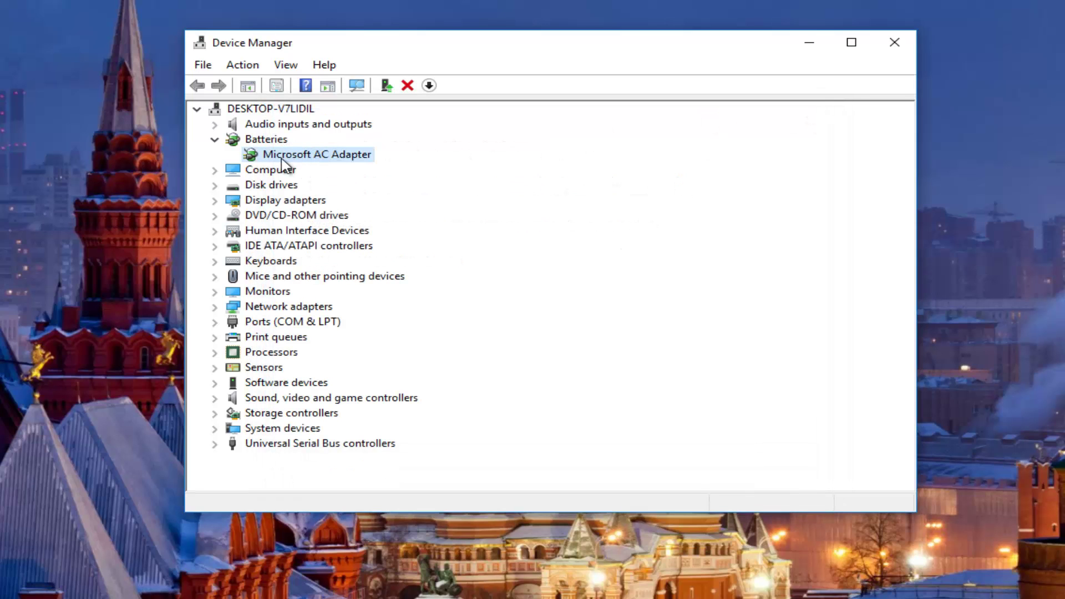
- Examine the driver date and version in the Microsoft AC Adapter's properties, then close the properties dialog
right_click(282, 160)
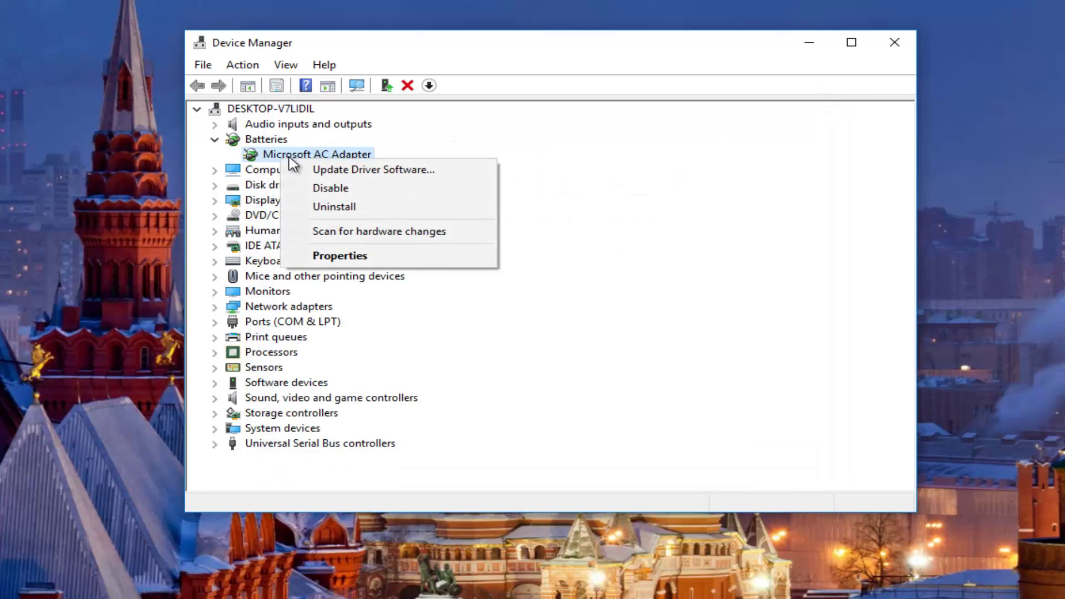
left_click(317, 259)
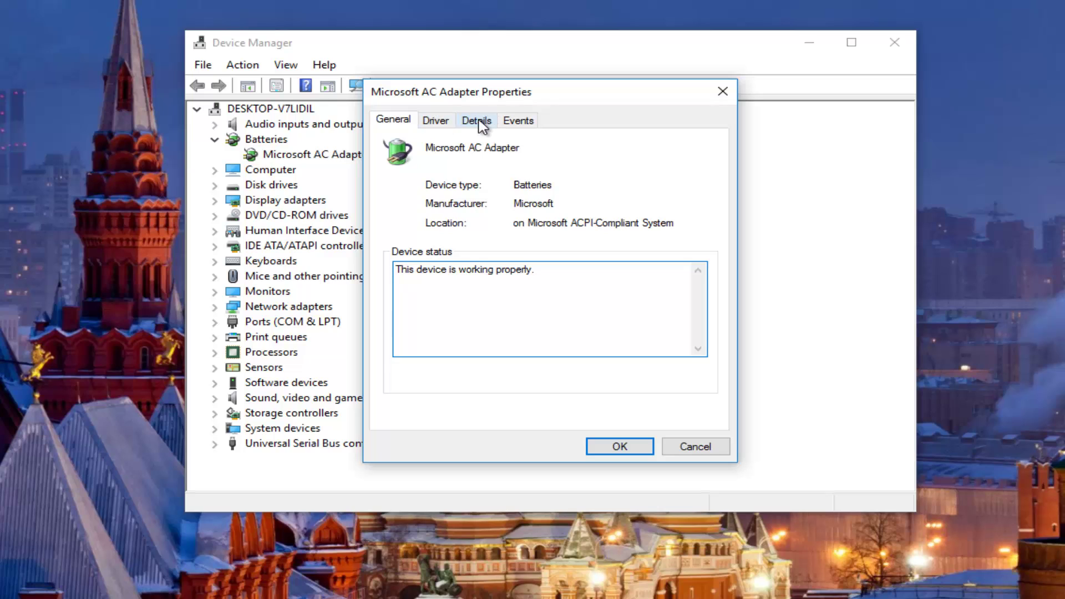
left_click(476, 123)
left_click(450, 126)
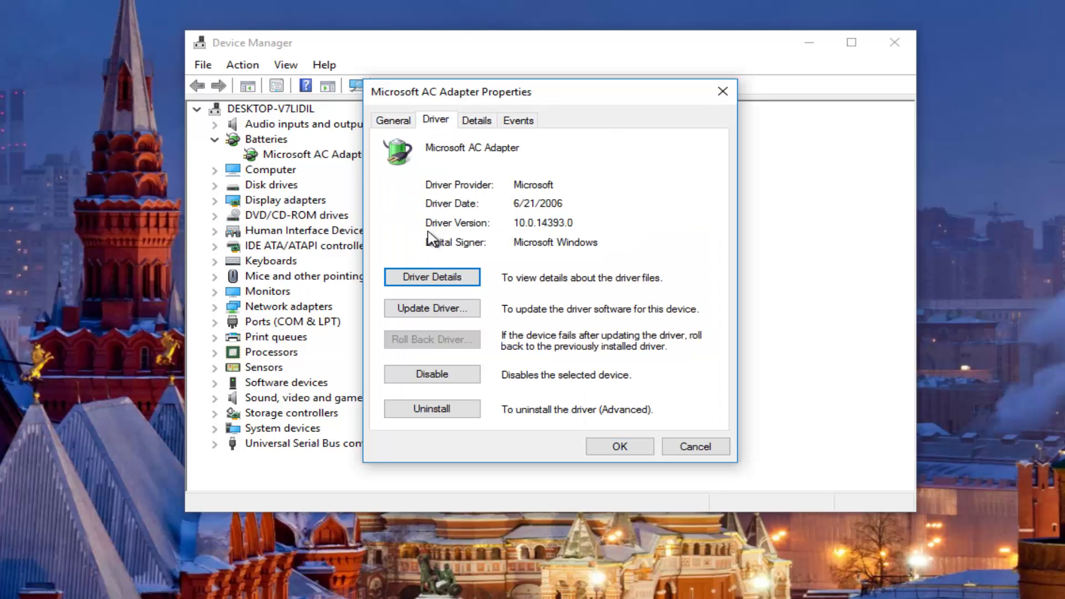
left_click_drag(528, 222, 553, 223)
left_click(561, 222)
left_click(721, 90)
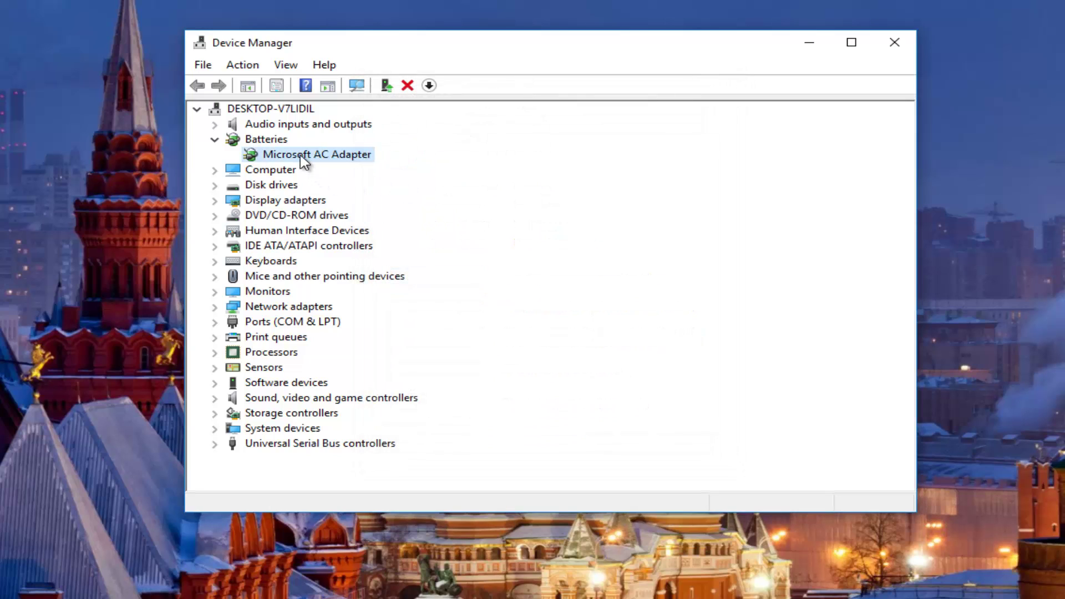
- Open the Update Driver Software wizard for the Microsoft AC Adapter again
right_click(304, 161)
left_click(316, 164)
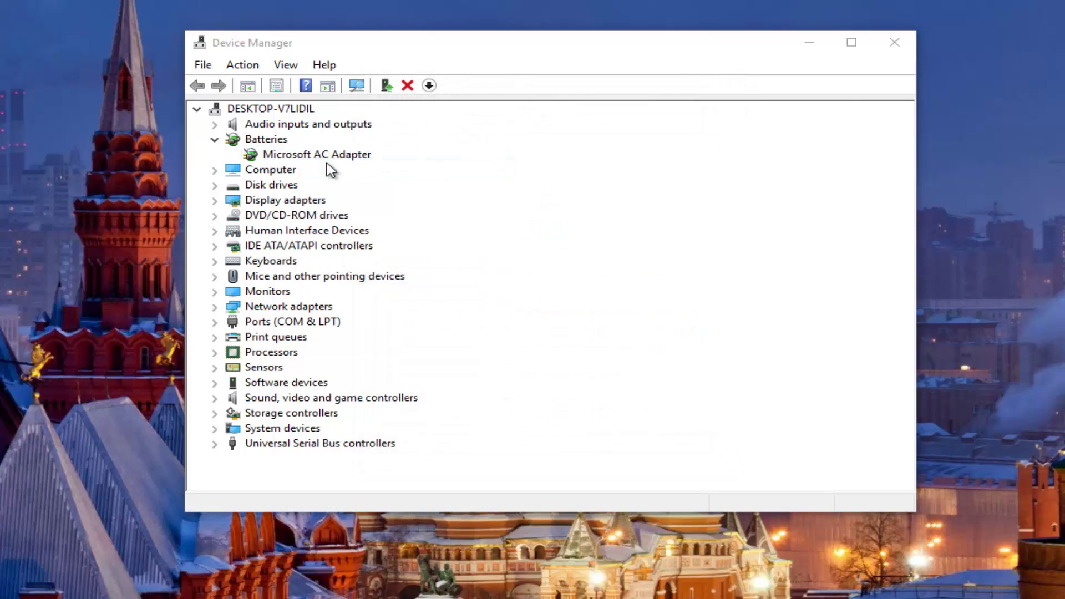